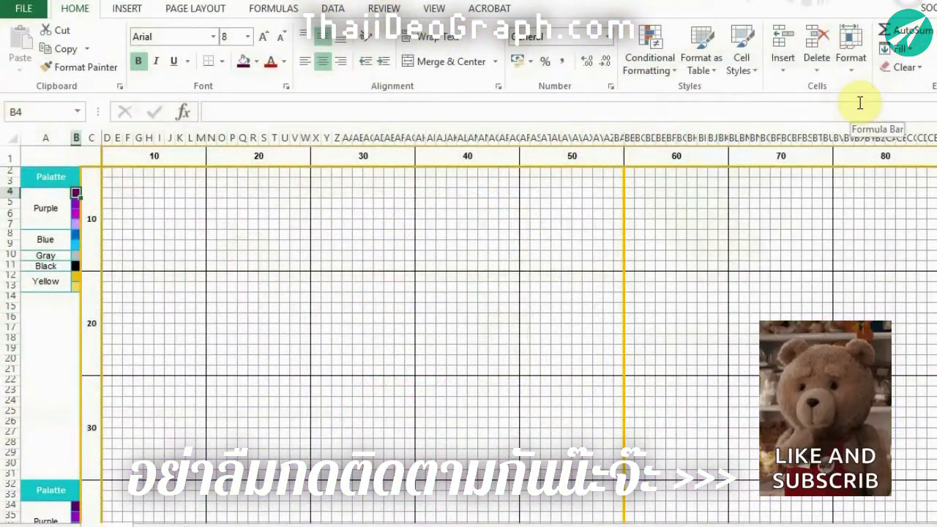
Select the crown hair and diagonal strand cells toward J8 and fill them purple
mouse_move(454, 172)
mouse_down()
mouse_move(385, 171)
mouse_move(424, 192)
mouse_up()
key(F4)
key(F4)
key(F4)
drag(363, 203, 418, 212)
drag(364, 224, 460, 227)
key(F4)
mouse_move(379, 244)
mouse_down()
mouse_move(399, 247)
mouse_move(377, 295)
mouse_move(304, 319)
mouse_move(268, 297)
mouse_up()
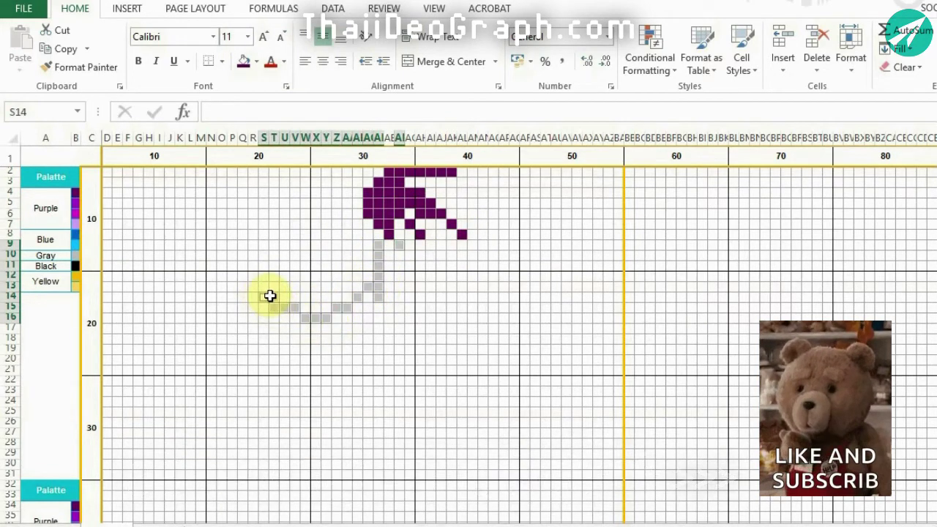
click(263, 286)
click(253, 276)
drag(221, 245, 209, 244)
drag(200, 234, 174, 234)
key(F4)
click(376, 350)
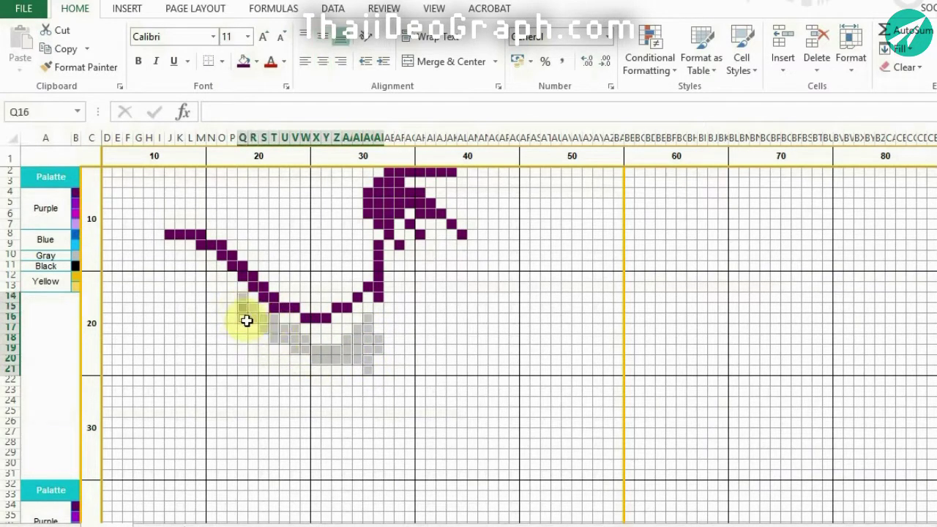
Fill more hair purple: the N13:P16 block, M12, and strands along rows 17–18 and 23–24
key(F4)
click(232, 287)
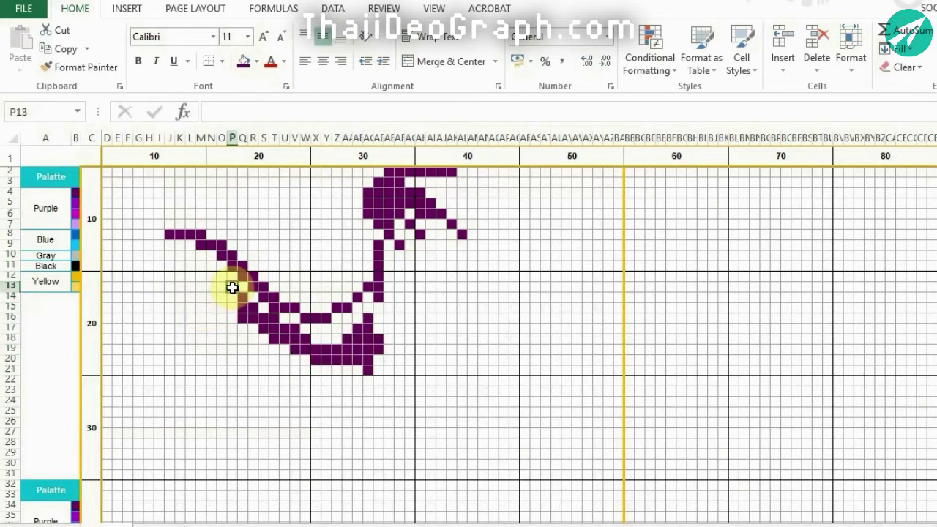
drag(212, 317, 231, 287)
ctrl+click(201, 277)
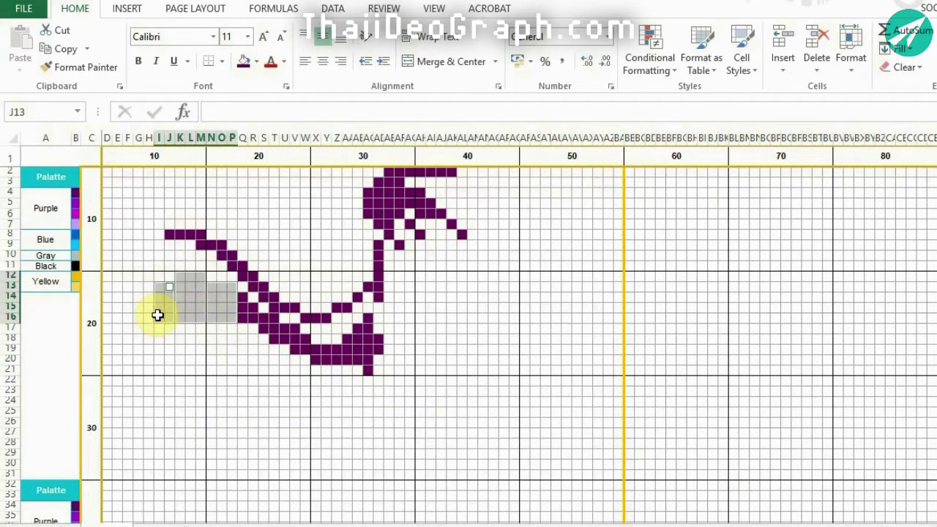
key(F4)
ctrl+click(152, 350)
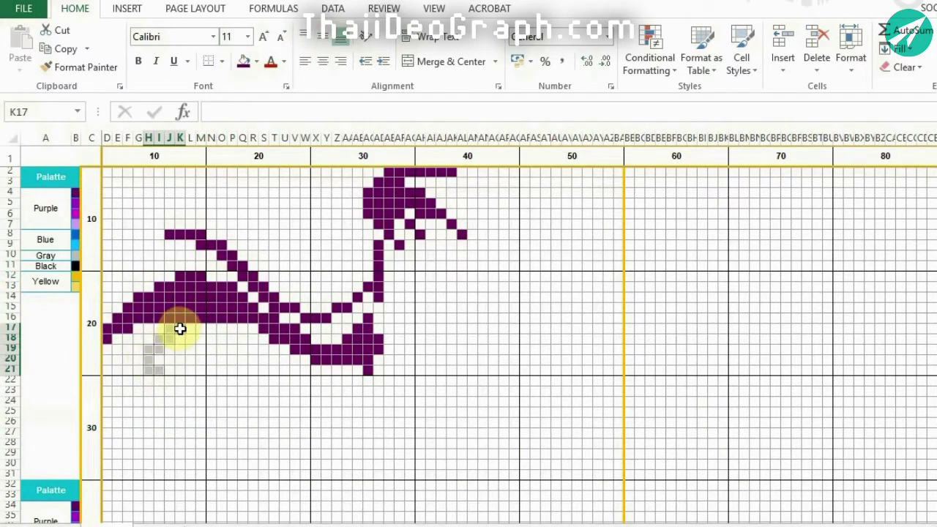
drag(179, 328, 251, 337)
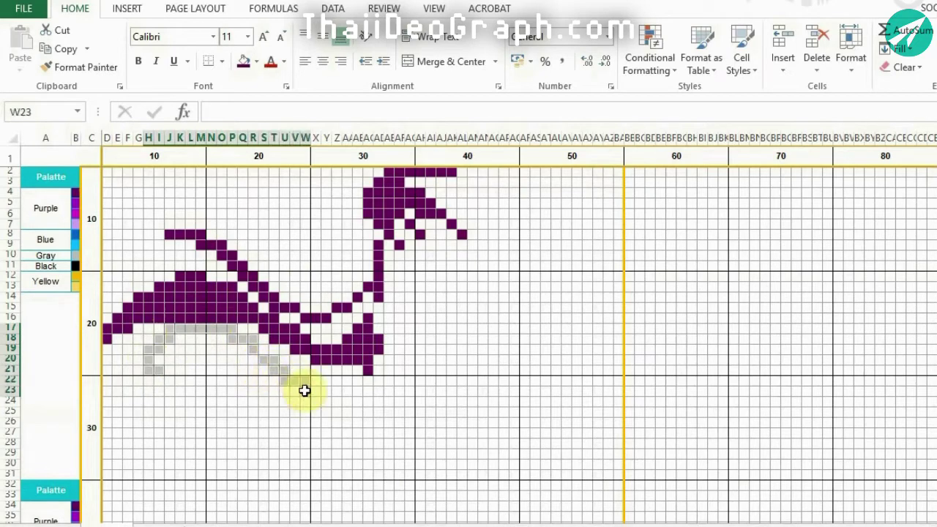
drag(305, 390, 366, 400)
click(244, 61)
click(256, 60)
Select the face outline cells down column AE and the lower outline cells
click(493, 463)
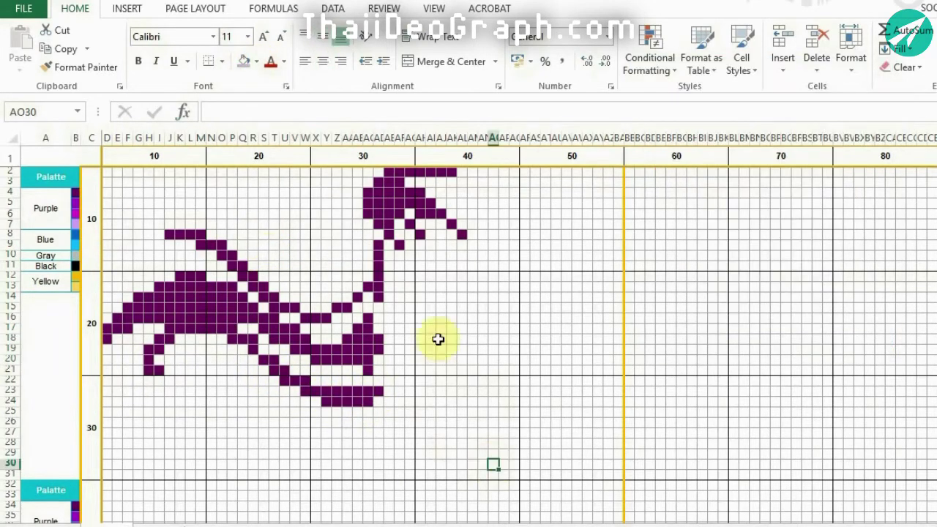
drag(386, 294, 379, 317)
ctrl+click(385, 350)
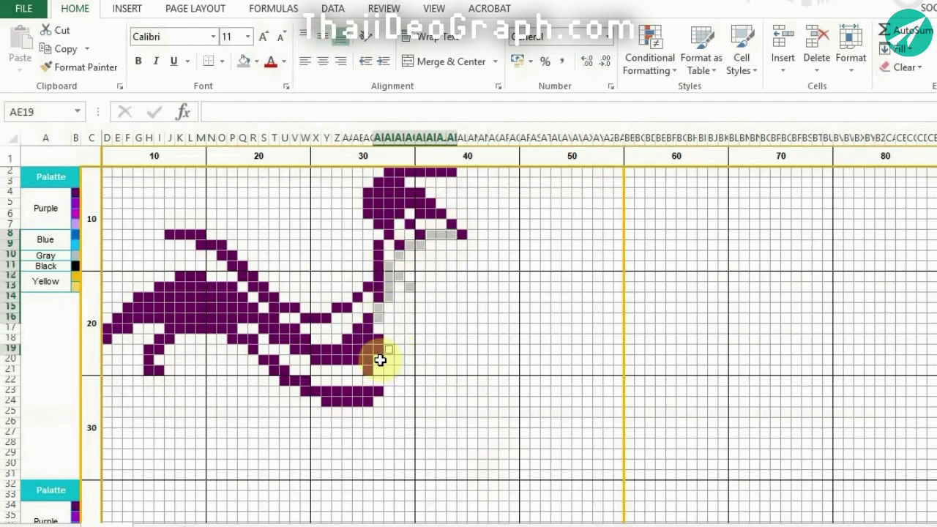
ctrl+click(462, 432)
ctrl+click(461, 443)
ctrl+click(462, 454)
ctrl+click(452, 464)
ctrl+click(494, 463)
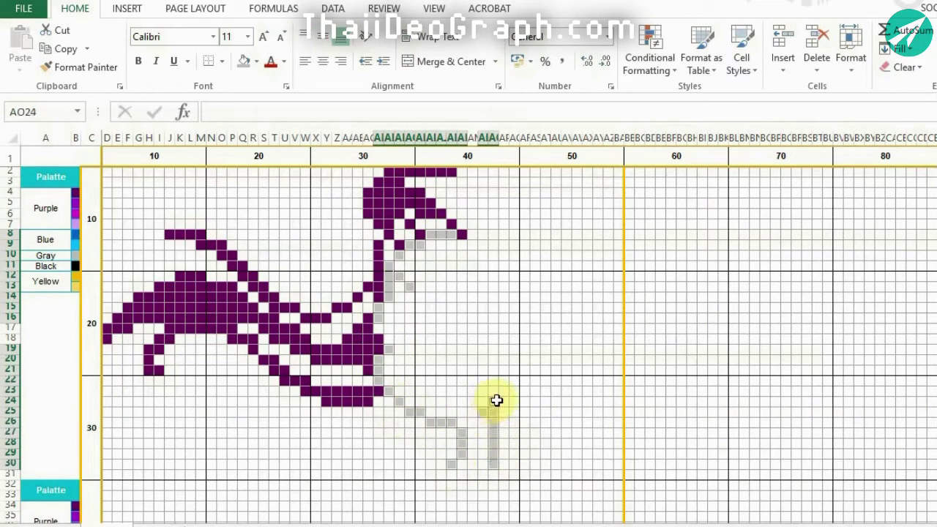
Add AJ12 and AH21–AJ21 to the outline selection and bring up the full colour picker
ctrl+click(440, 277)
ctrl+click(420, 370)
ctrl+click(431, 370)
ctrl+click(441, 369)
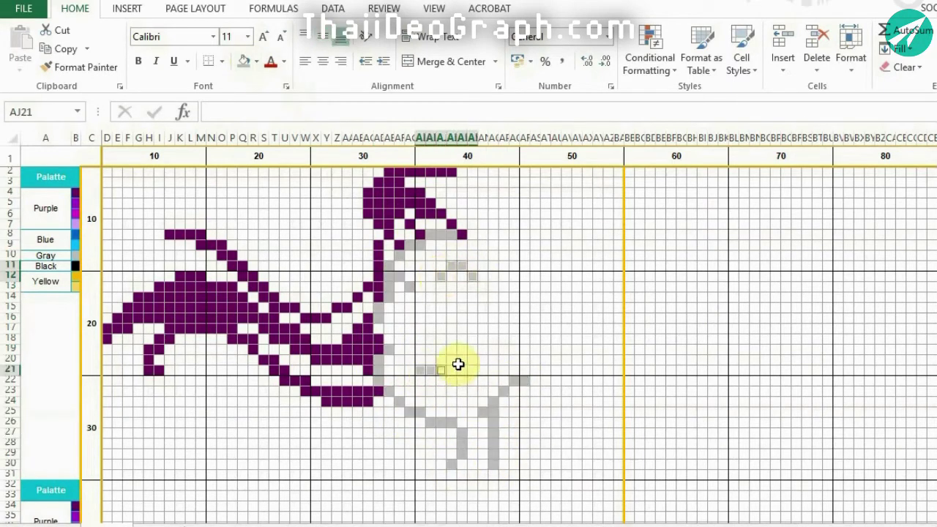
click(256, 61)
click(295, 253)
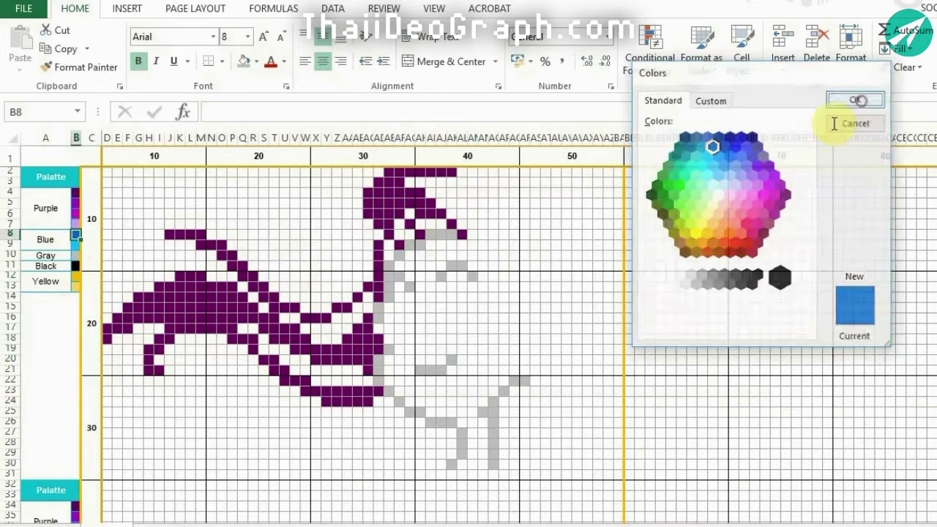
Select the top's outline cells and fill them blue
click(858, 99)
scroll(546, 318, down, 4)
drag(410, 329, 440, 343)
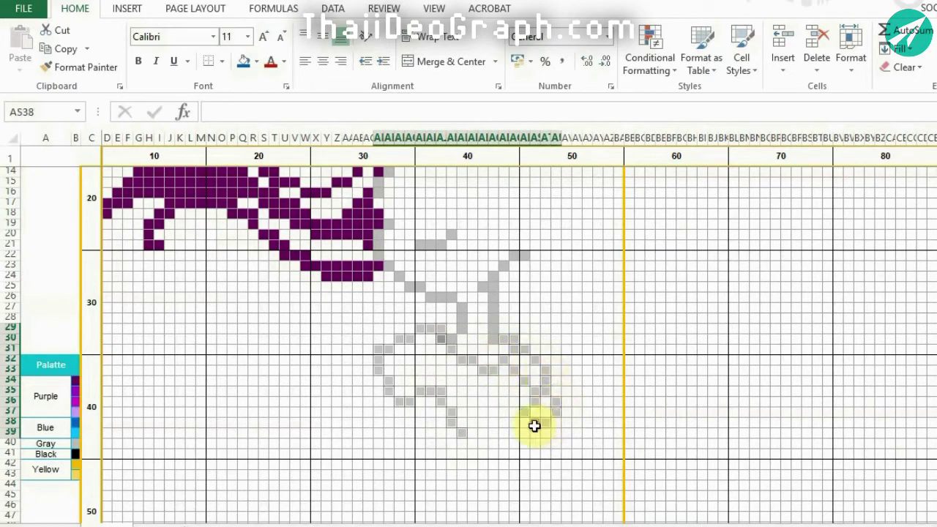
click(244, 61)
click(256, 61)
click(278, 257)
click(853, 98)
click(338, 364)
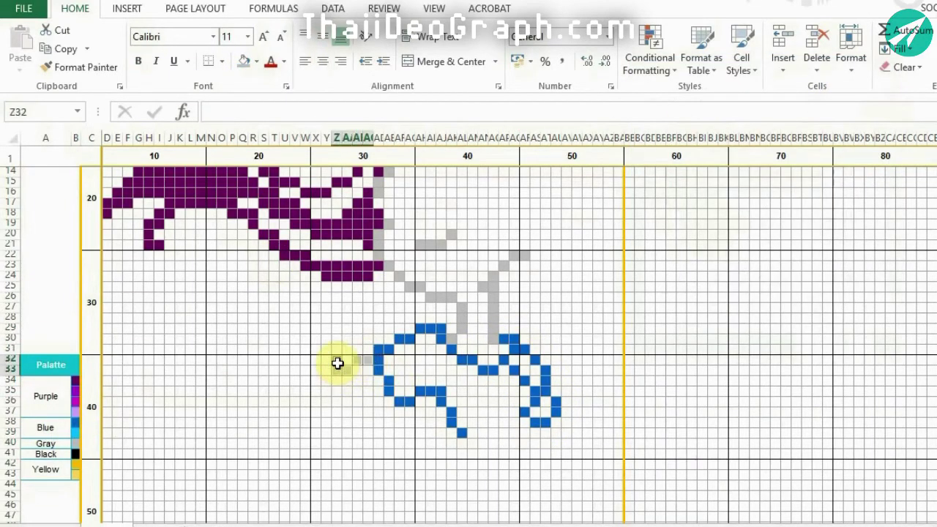
Fill the arm outline cells grey and a small patch orange-yellow
click(244, 61)
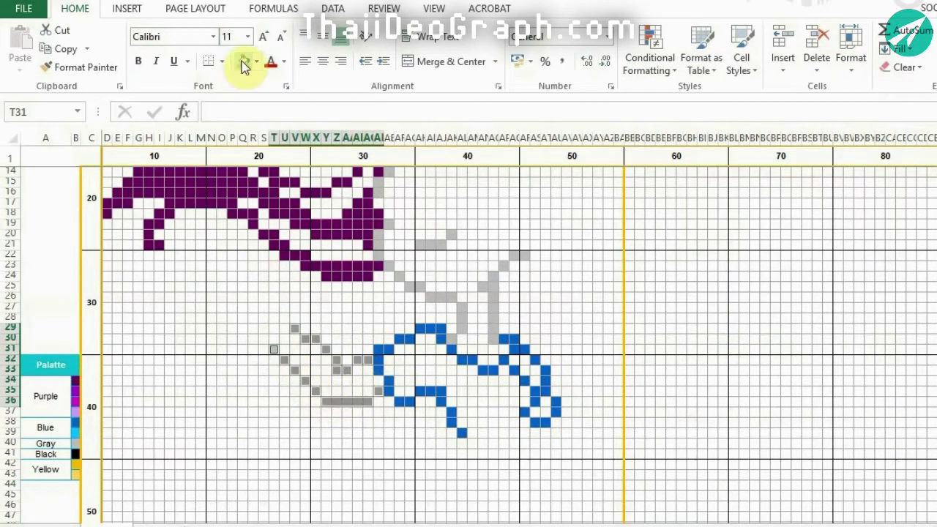
click(266, 328)
click(256, 61)
click(278, 257)
click(853, 99)
click(854, 98)
click(274, 306)
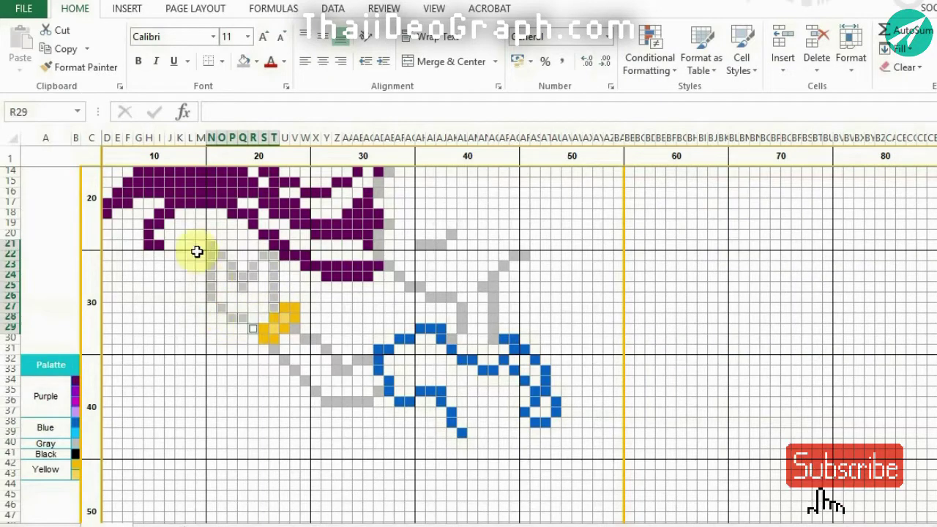
Select the inside of the blue outline and fill the top's interior light blue
key(F4)
click(76, 432)
click(257, 61)
click(278, 256)
click(855, 123)
click(480, 432)
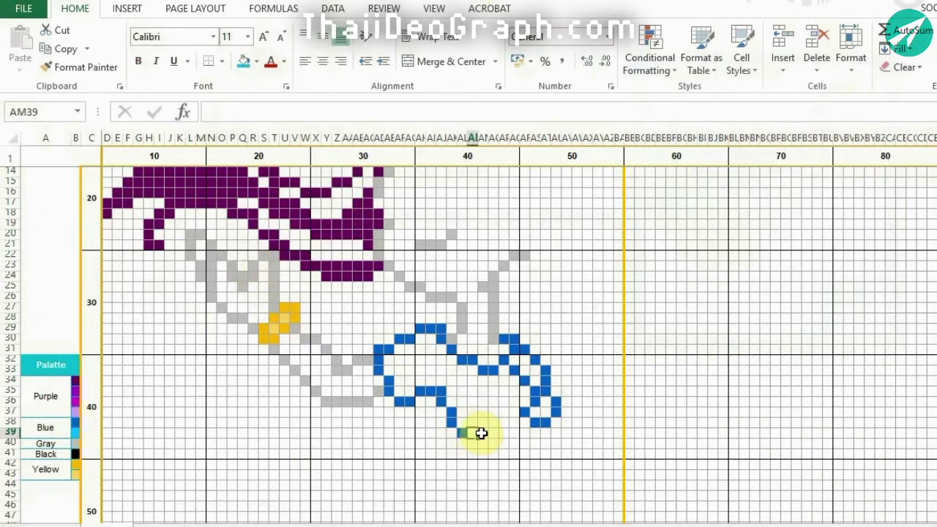
drag(494, 423, 520, 360)
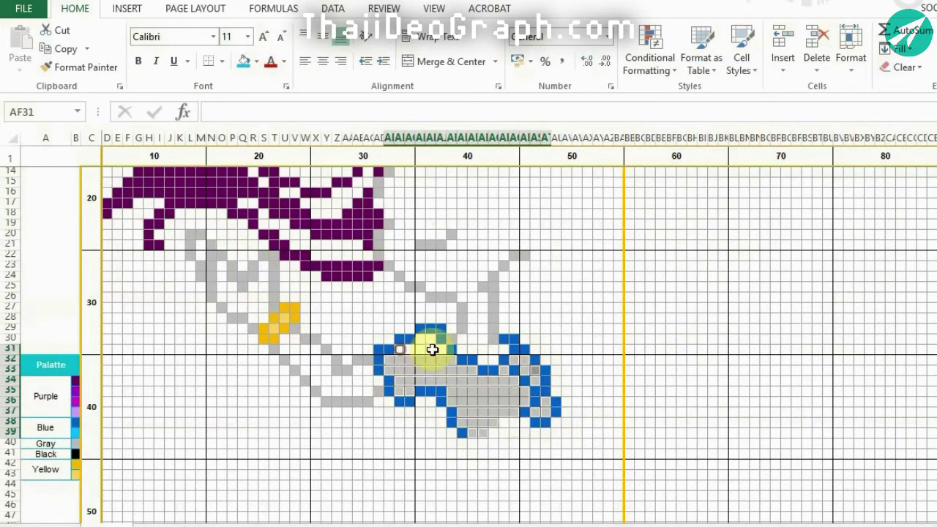
click(243, 61)
scroll(460, 365, up, 4)
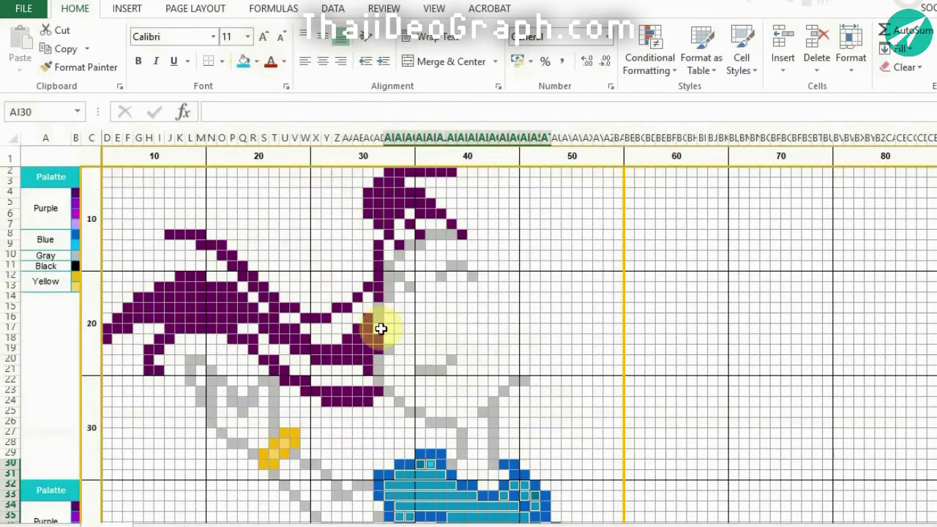
Colour the eye cells near AE15 light blue and the cells below black
drag(389, 308, 399, 317)
click(244, 61)
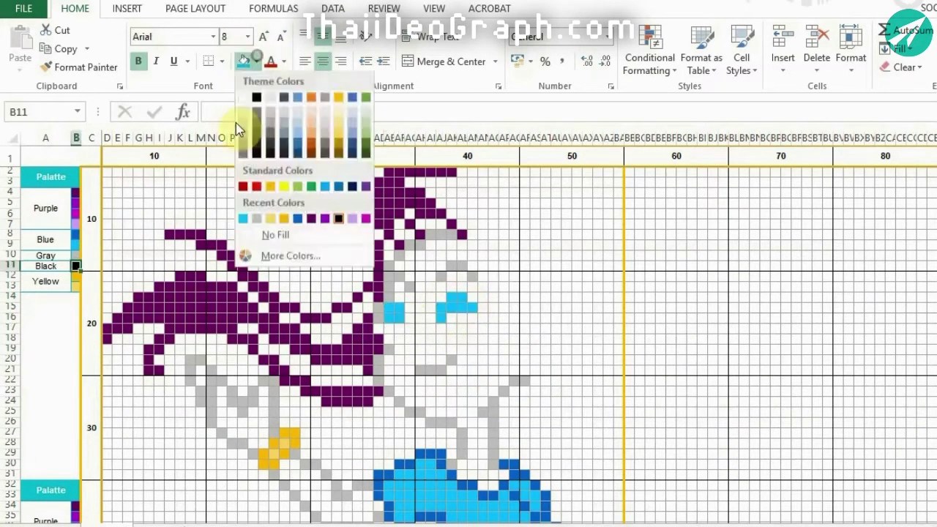
drag(389, 337, 408, 343)
click(244, 61)
Fill the grey block near AM21:AP29 and the right-side hair cells purple
click(75, 193)
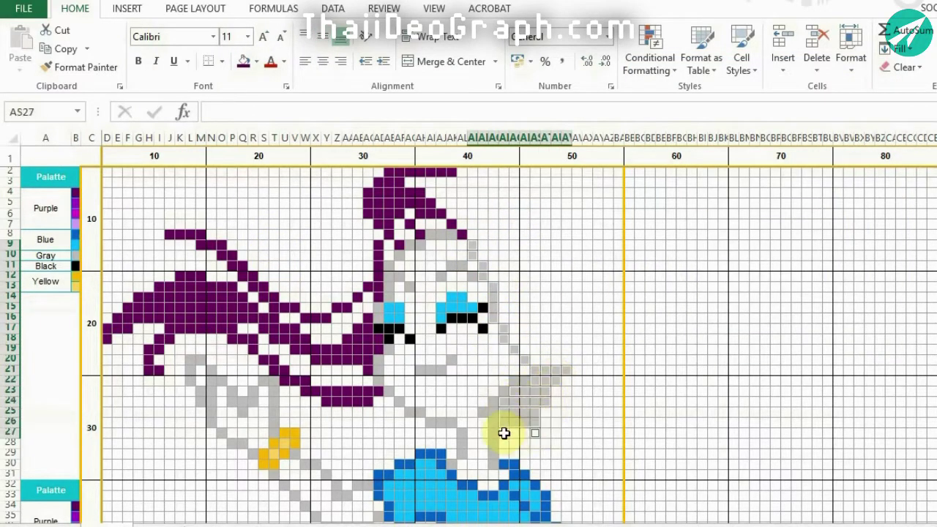
click(244, 61)
click(469, 181)
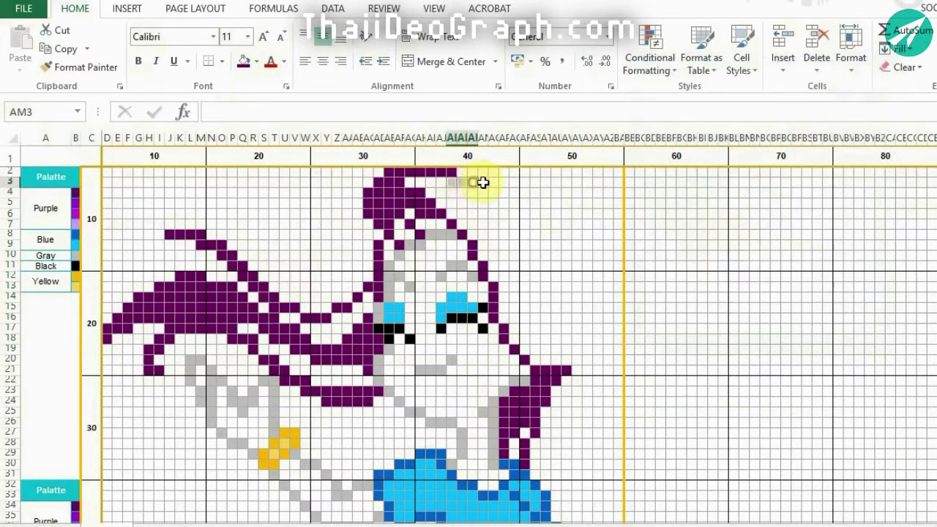
mouse_move(517, 274)
mouse_down()
mouse_move(535, 328)
mouse_move(538, 234)
mouse_up()
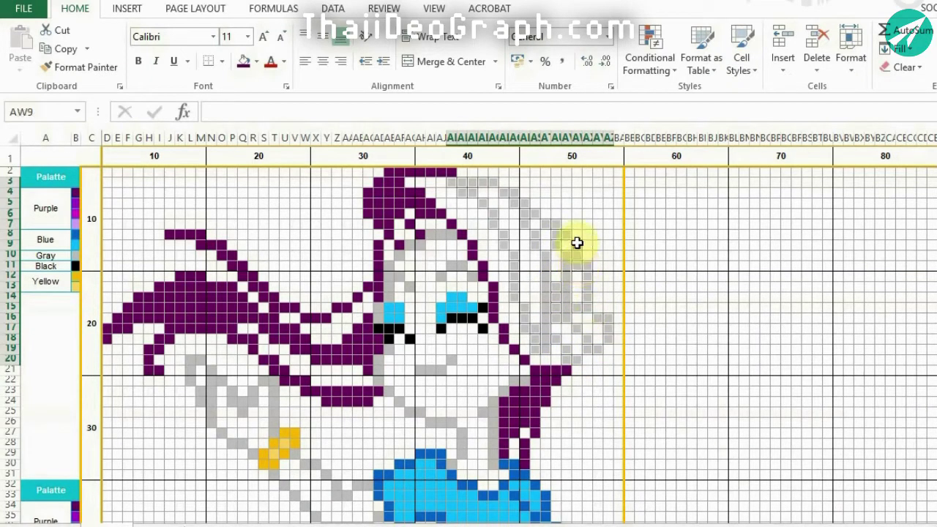
click(242, 60)
click(593, 370)
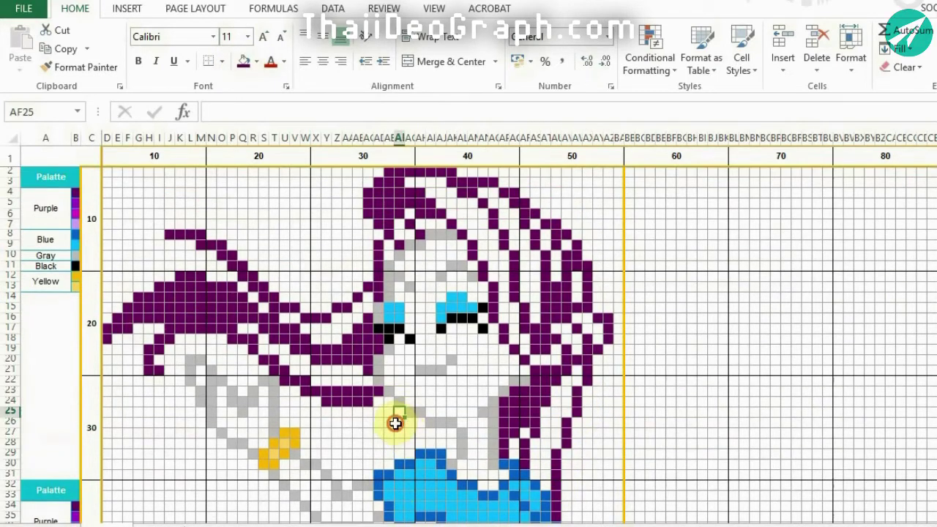
click(254, 61)
click(238, 258)
key(Escape)
Select wing strands and right-side hair cells and fill them magenta as highlights
click(366, 300)
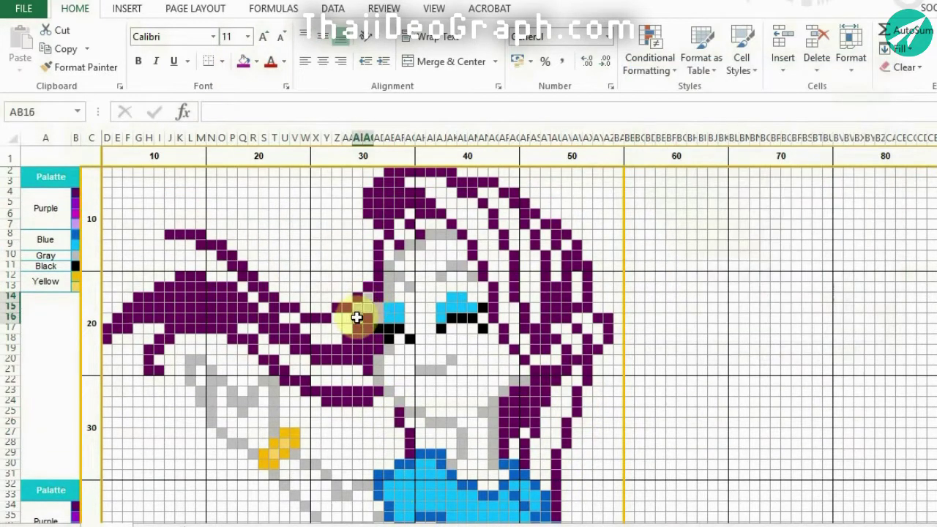
drag(357, 317, 282, 313)
mouse_move(295, 369)
mouse_down()
mouse_move(366, 377)
mouse_move(373, 388)
mouse_up()
ctrl+click(420, 434)
drag(406, 220, 568, 338)
drag(545, 241, 530, 237)
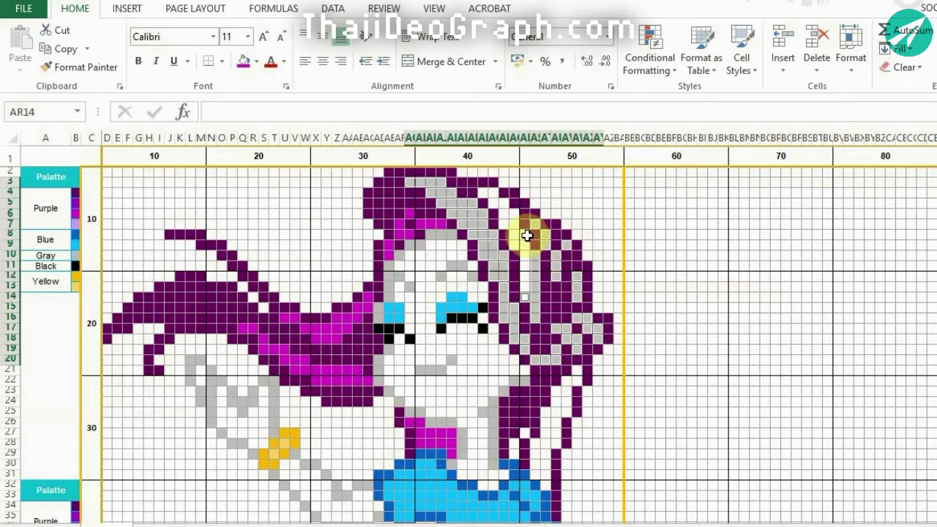
click(243, 61)
drag(556, 393, 556, 501)
click(243, 61)
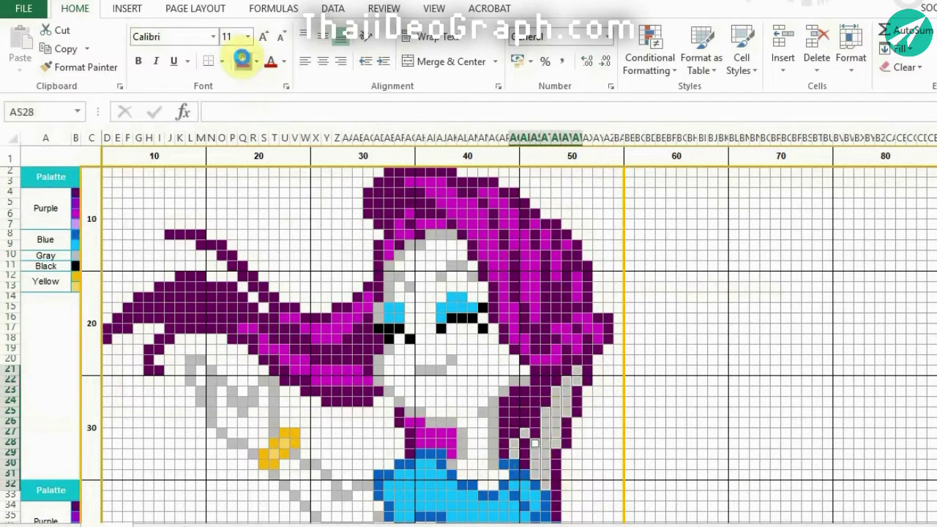
Set black as the fill colour and select the waistband cells below the top
scroll(383, 183, down, 10)
click(75, 266)
click(256, 62)
click(268, 266)
key(Return)
drag(462, 255, 486, 269)
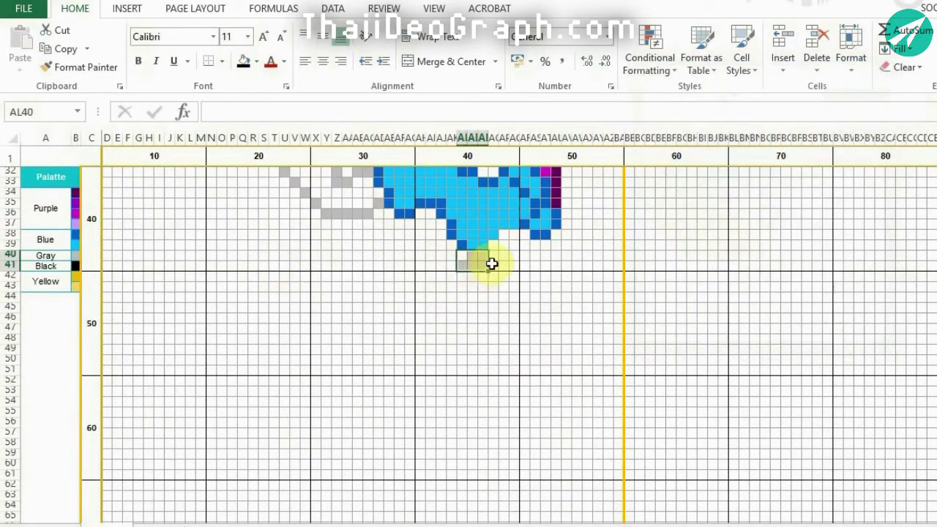
Fill the waistband black and gray, then choose magenta for the skirt outline cells
click(256, 62)
click(261, 254)
key(Return)
drag(503, 235, 529, 268)
click(76, 213)
click(262, 258)
key(Return)
click(452, 287)
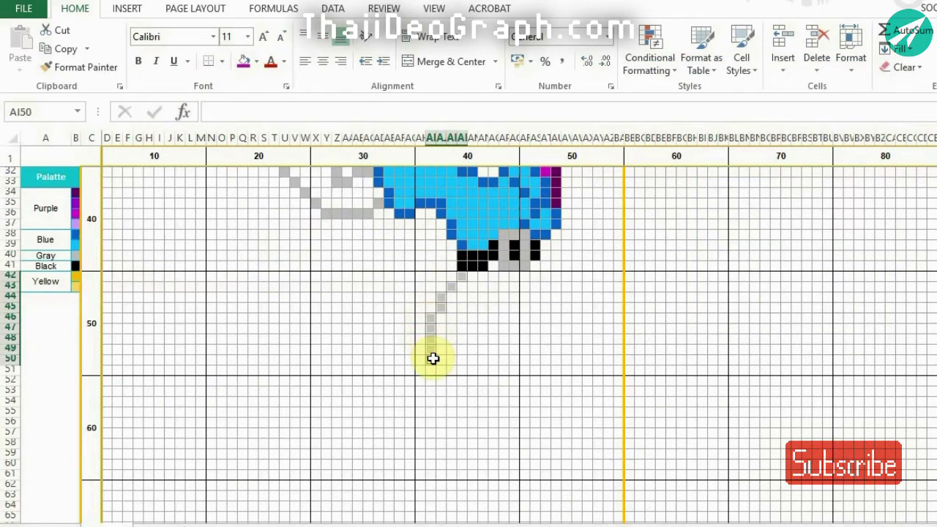
Select the bell-shaped skirt outline cells curving up both sides and fill them magenta
key(F4)
click(450, 412)
key(F4)
click(472, 422)
key(F4)
click(484, 425)
click(566, 412)
key(F4)
click(608, 369)
key(F4)
click(597, 350)
key(F4)
click(243, 61)
Fill the skirt's pattern cells blue, then select gray leg columns below the skirt
click(457, 357)
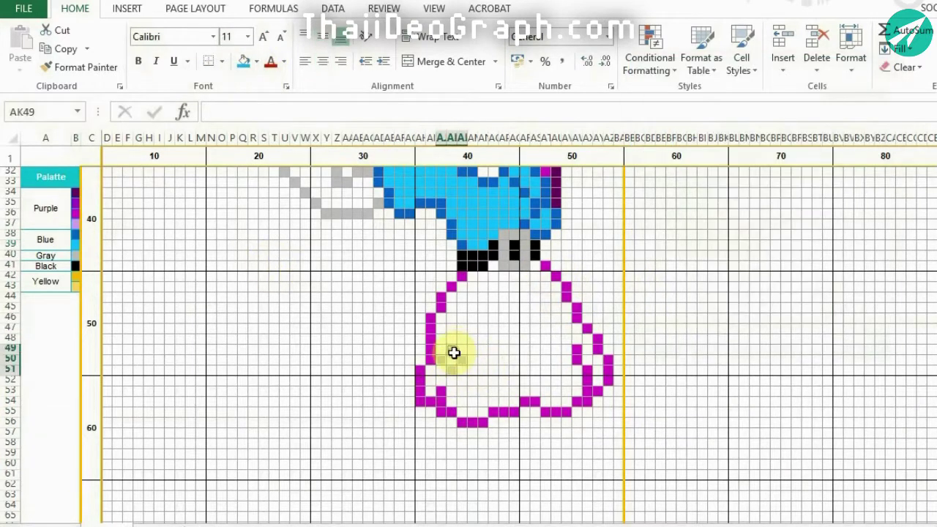
click(244, 61)
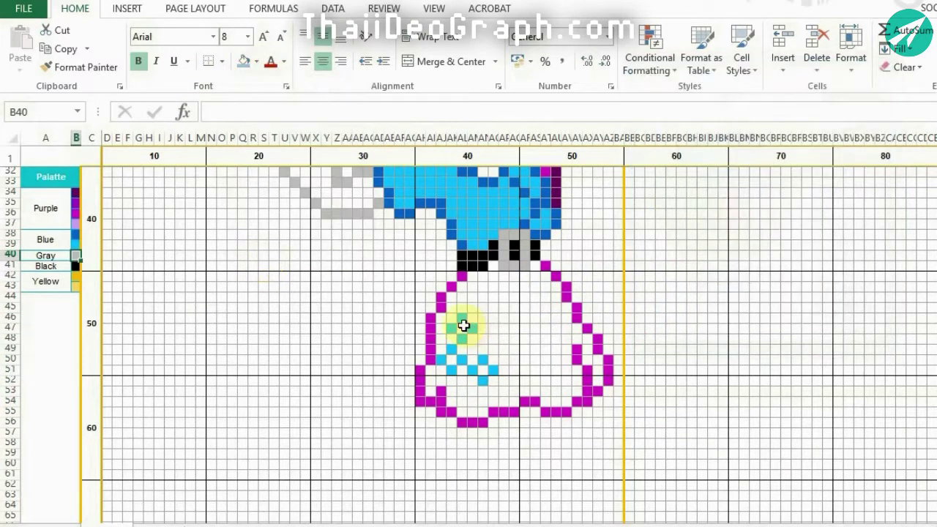
click(482, 370)
scroll(640, 364, down, 3)
scroll(639, 364, down, 3)
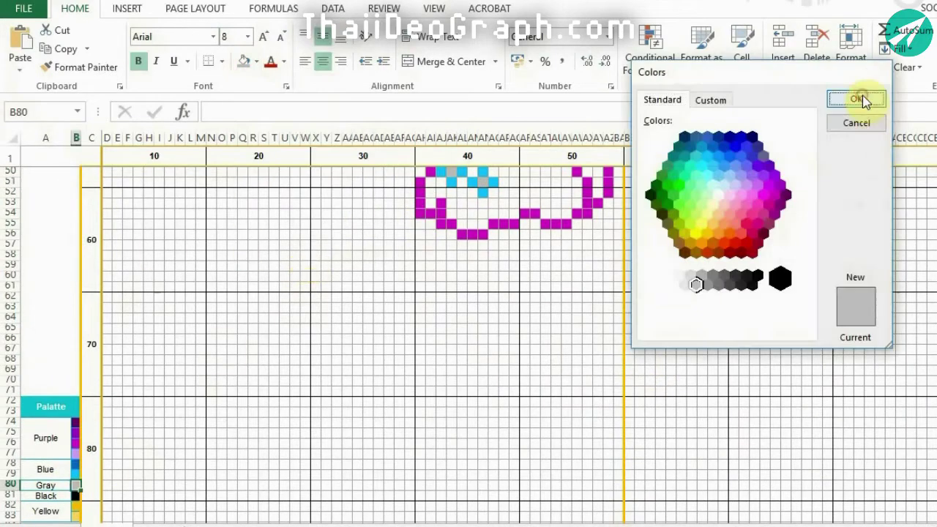
click(858, 95)
drag(419, 223, 399, 320)
drag(409, 235, 401, 297)
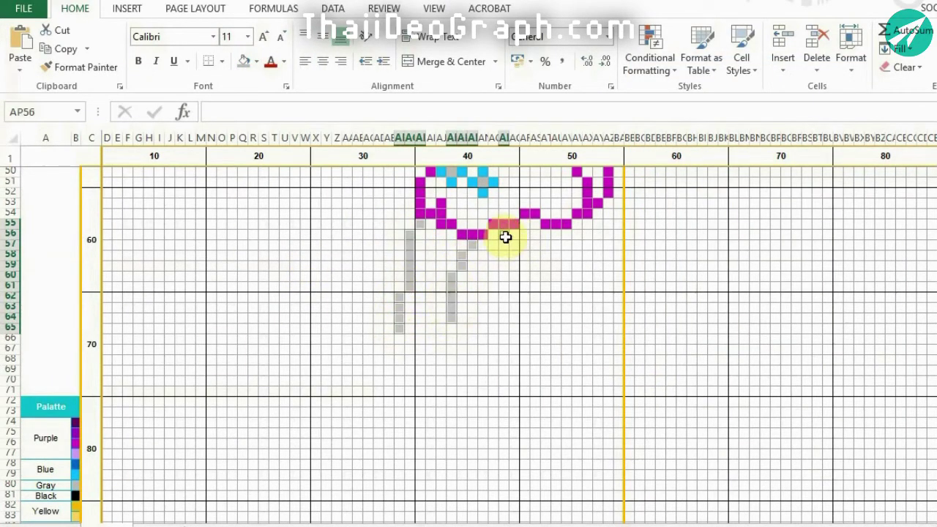
Fill the leg cells gray and the ankle bow outlines magenta
scroll(878, 303, down, 3)
click(256, 61)
click(254, 256)
key(Escape)
click(389, 243)
ctrl+click(387, 286)
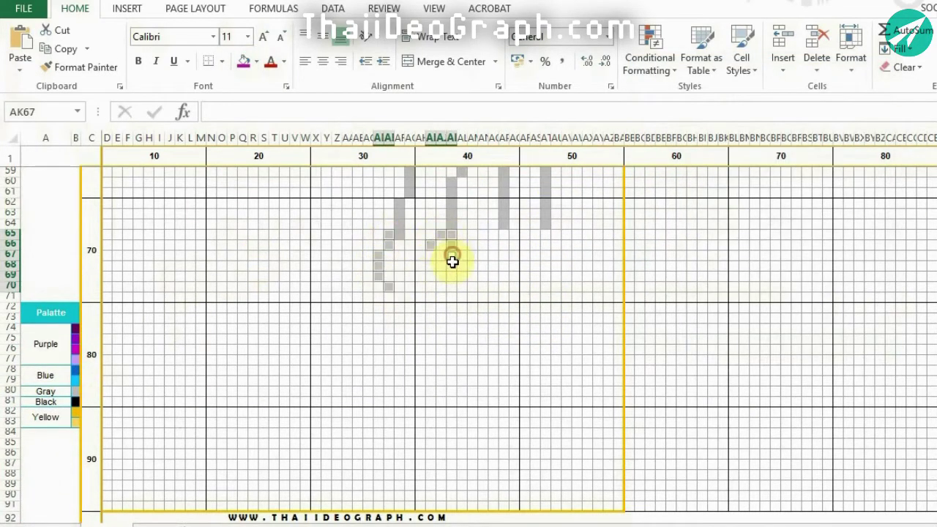
click(244, 62)
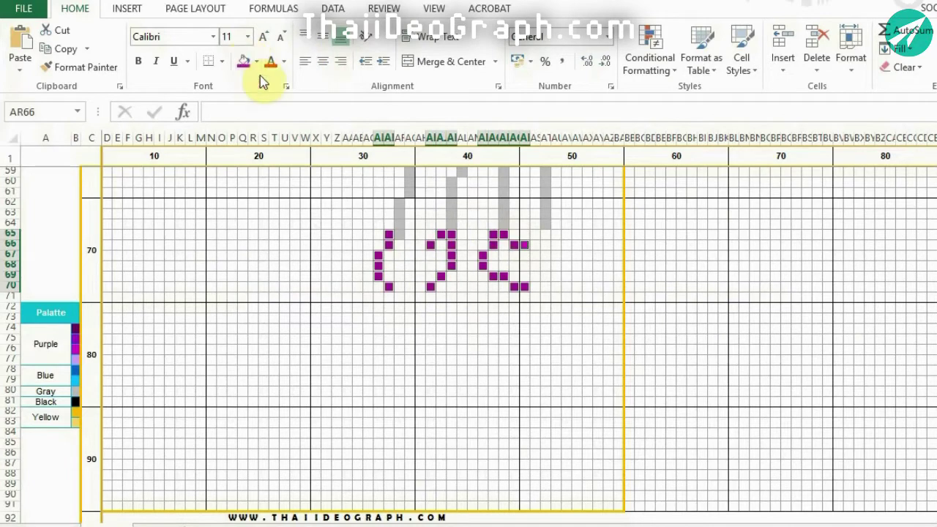
click(256, 61)
click(251, 268)
key(Escape)
click(395, 244)
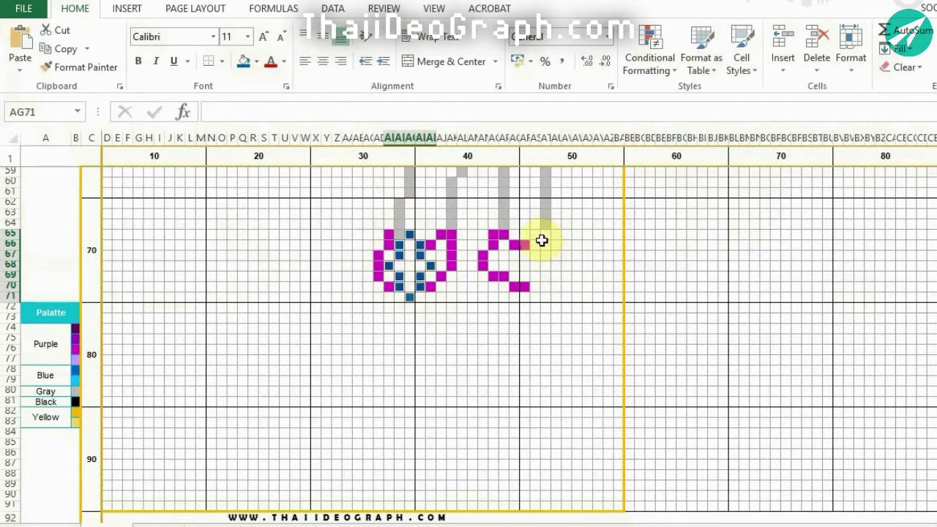
Select the bow centre cells and fill them light blue
drag(542, 241, 546, 292)
click(256, 61)
click(234, 252)
key(Return)
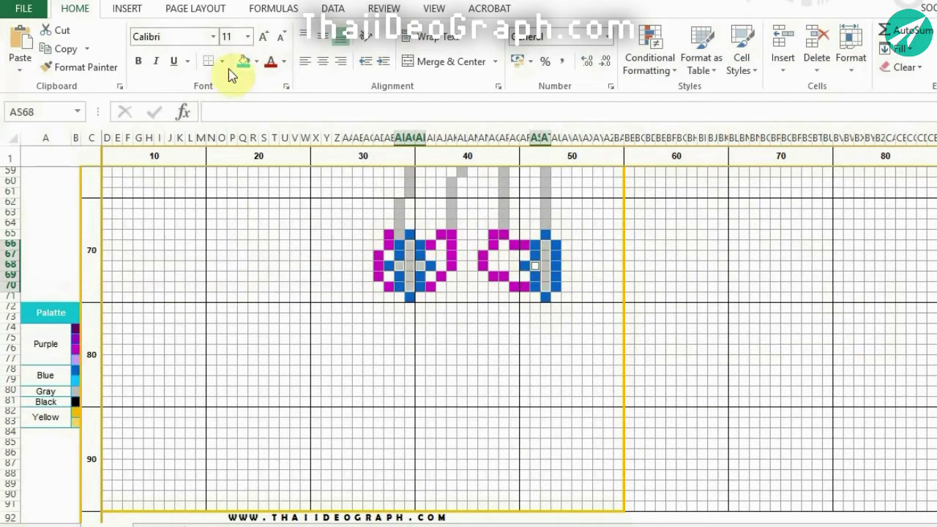
click(379, 296)
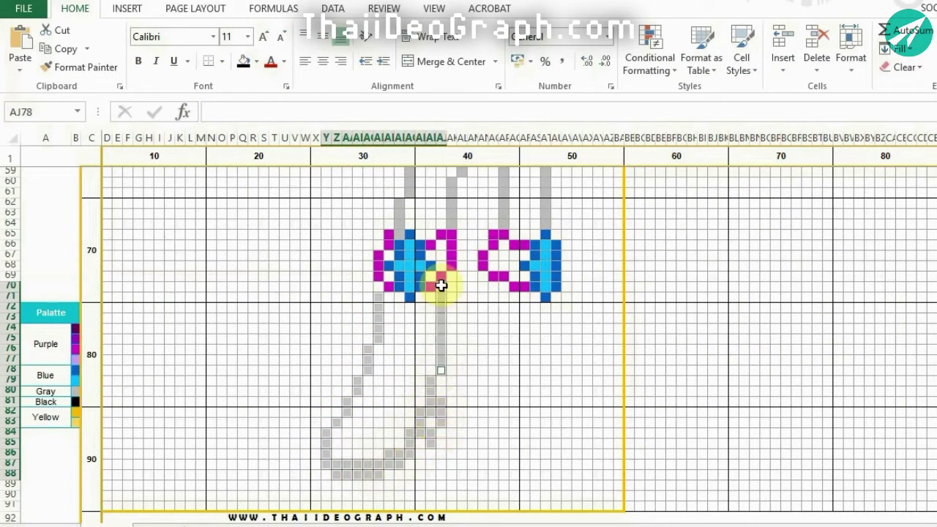
Outline the right boot in black fill
drag(483, 298, 480, 433)
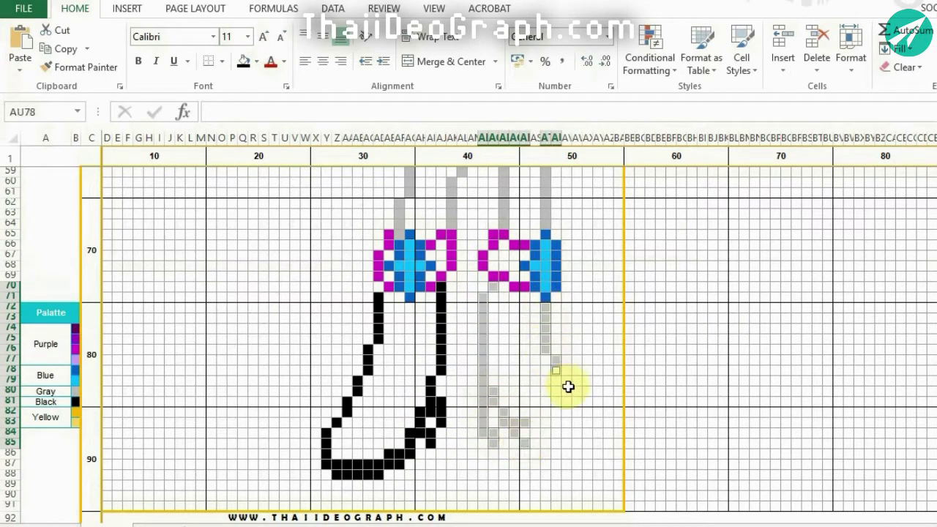
click(244, 61)
click(256, 61)
Fill both boot interiors dark purple
mouse_move(419, 298)
mouse_down()
mouse_move(428, 342)
mouse_move(410, 426)
mouse_up()
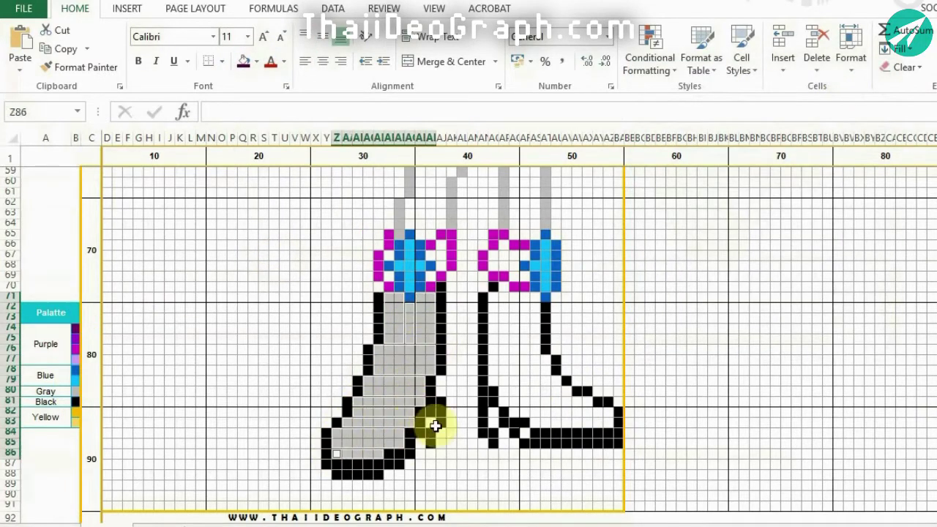
drag(522, 417, 529, 345)
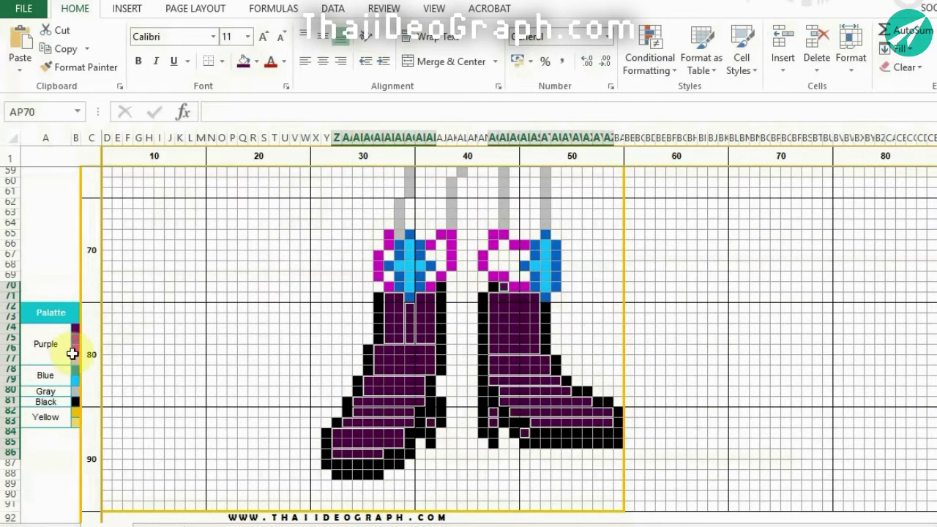
click(73, 358)
Fill the bow centres light purple
click(256, 61)
click(842, 98)
drag(488, 240, 525, 276)
click(244, 61)
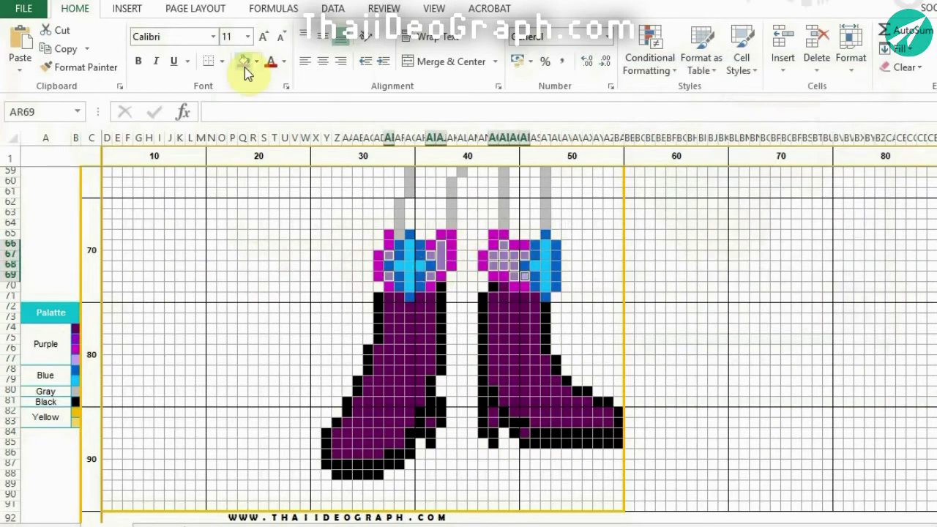
Fill the whole skirt area light purple around its blue diamonds
scroll(547, 265, up, 8)
drag(566, 245, 440, 317)
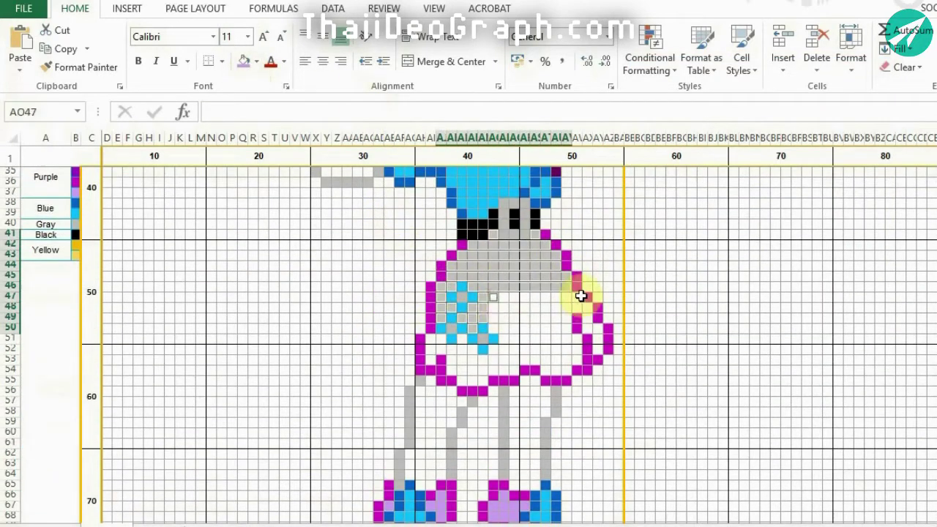
drag(581, 295, 432, 358)
key(F4)
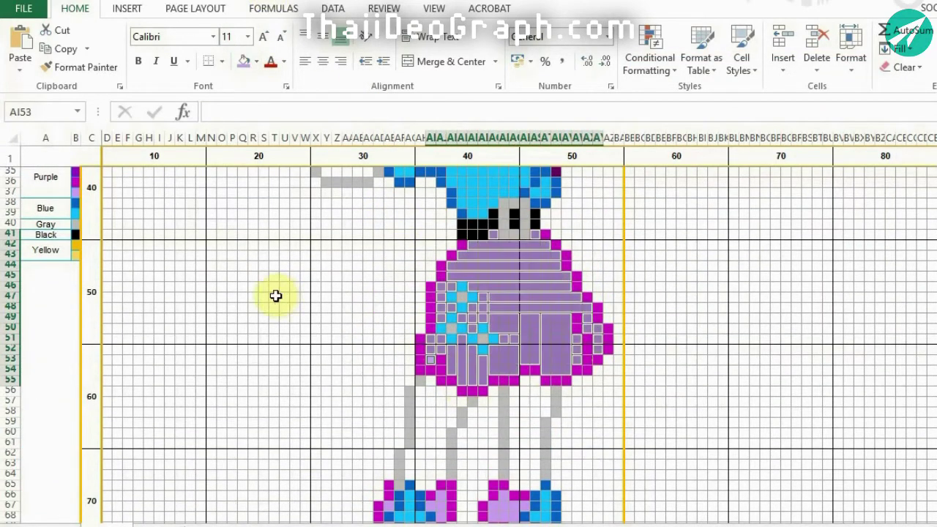
Add dark purple hair strands and a curl beside the skirt and neck
scroll(276, 295, up, 5)
click(430, 361)
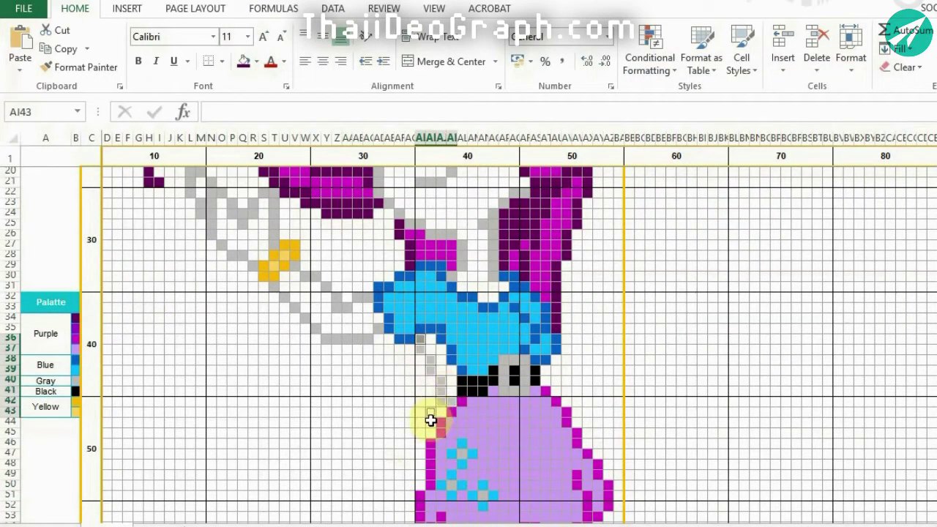
drag(400, 439, 378, 445)
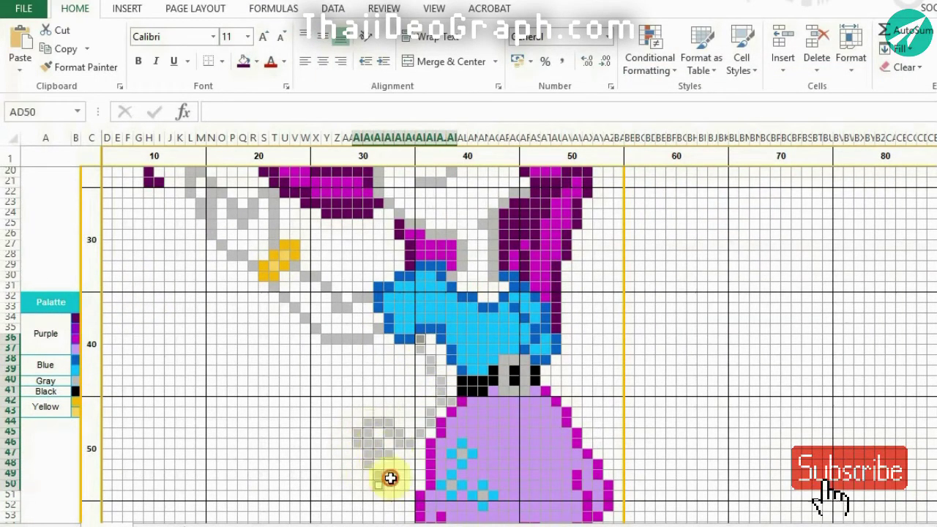
key(F4)
click(439, 356)
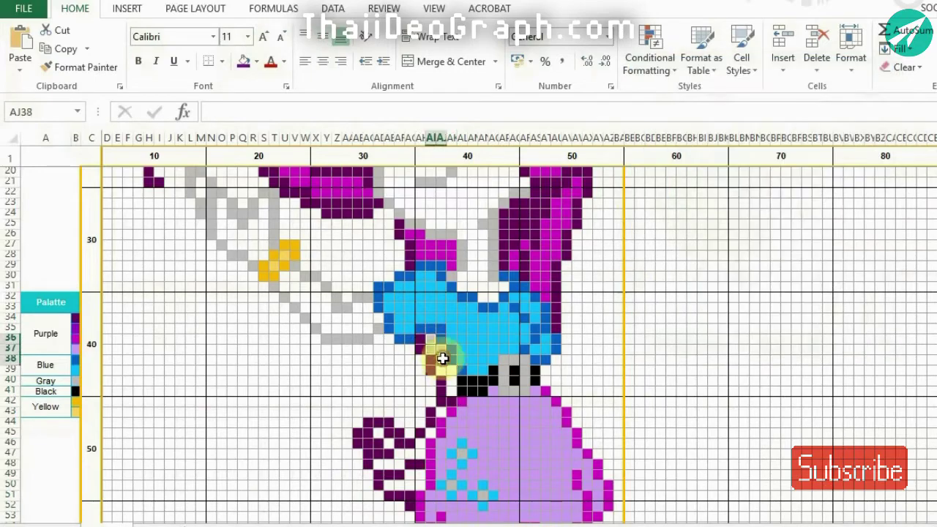
click(384, 435)
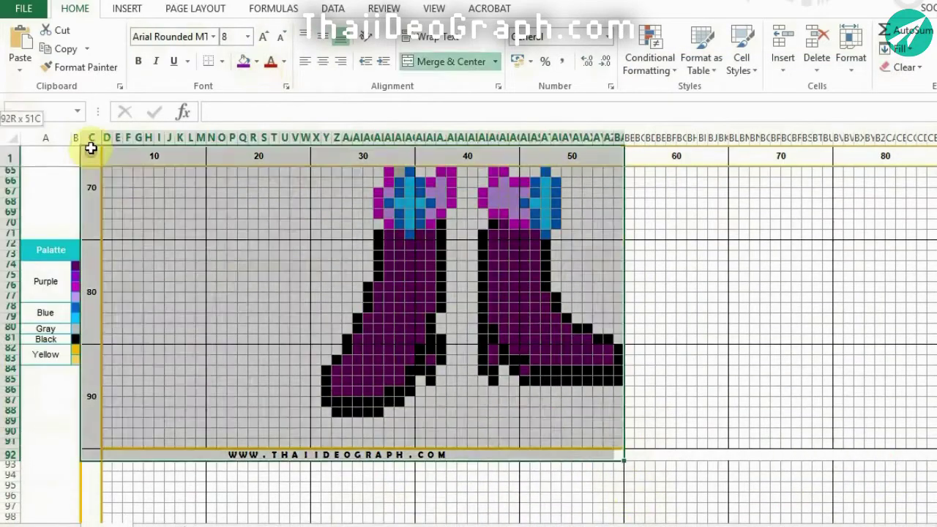